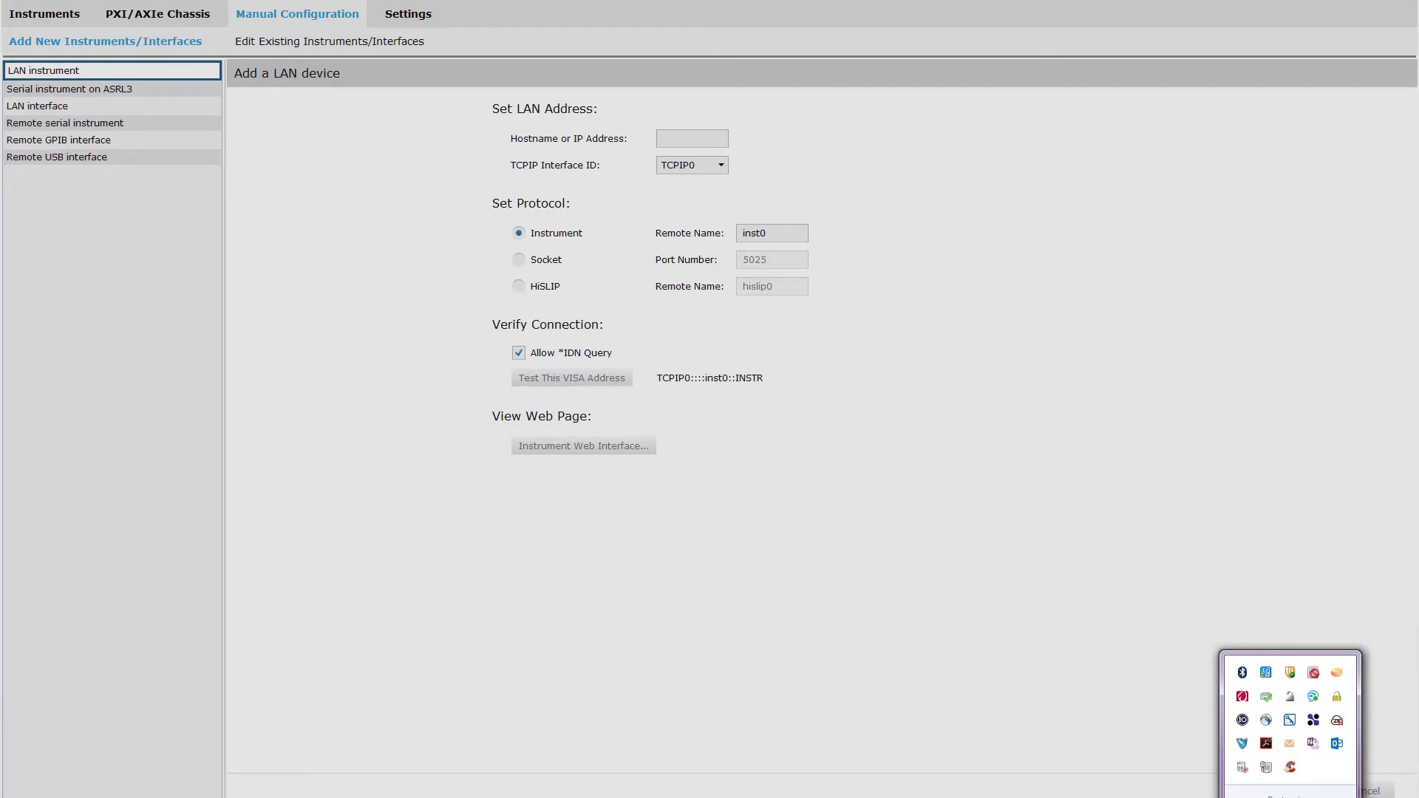
Step: Add the N9918A analyzer in Connection Expert by entering its IP address as hostname
right_click(1132, 682)
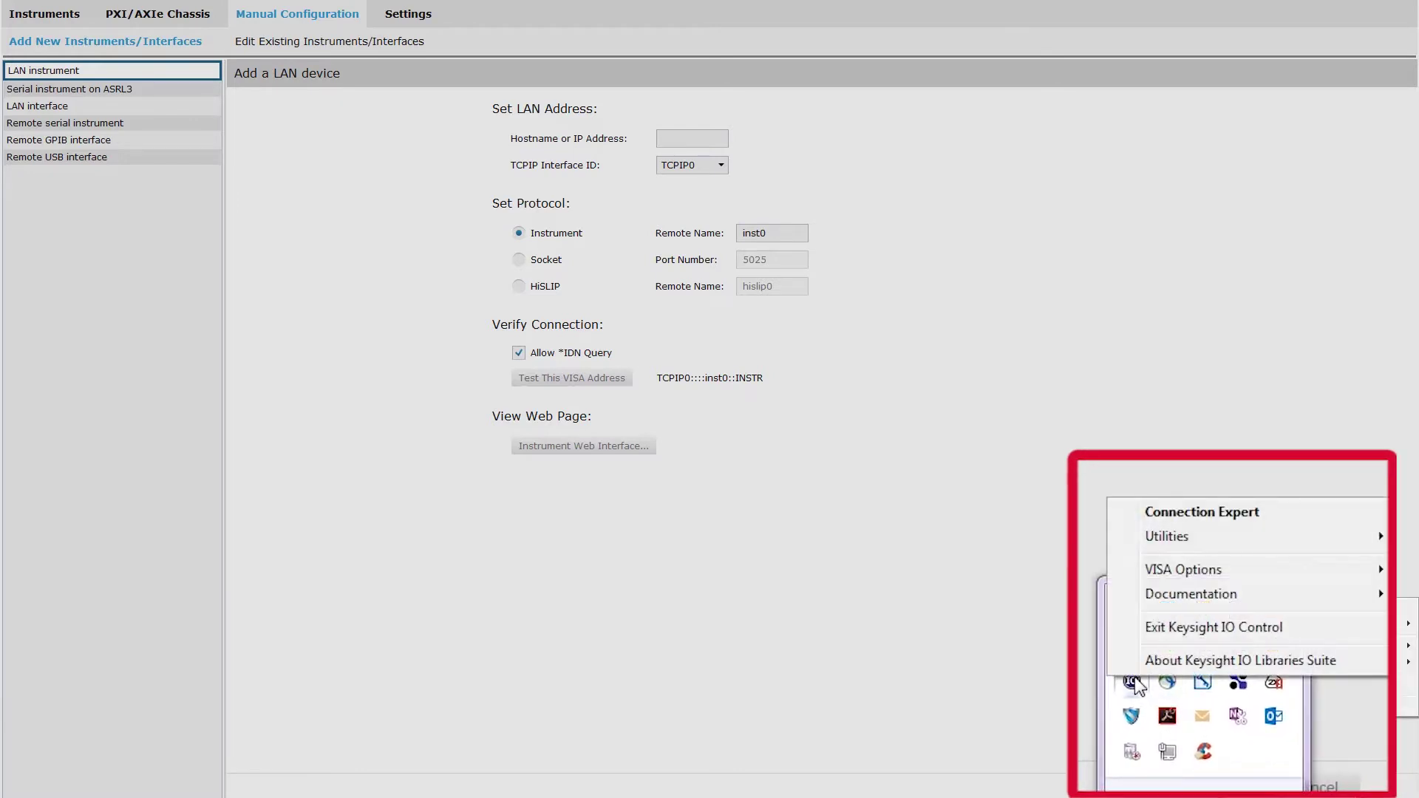
click(1226, 519)
click(700, 137)
text(141.)
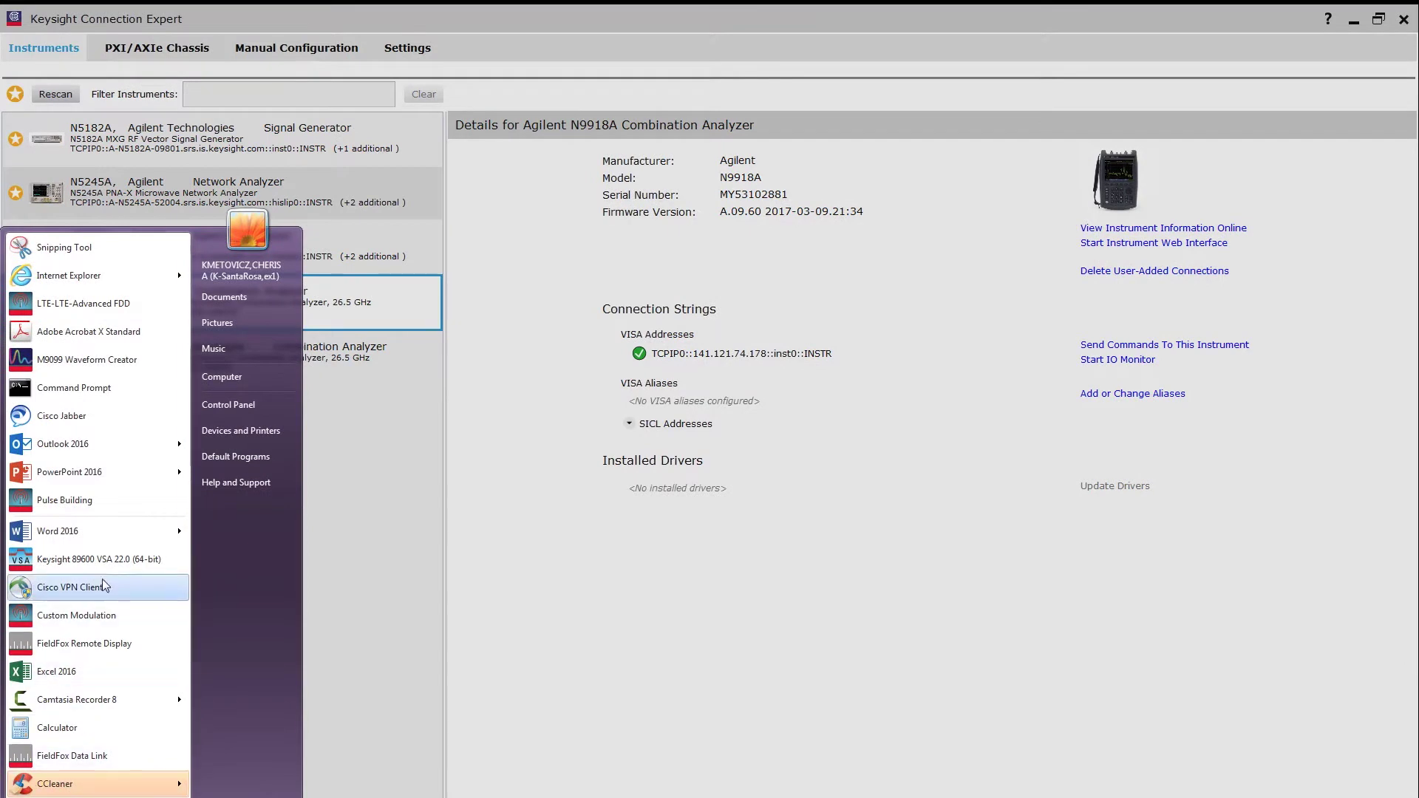
Step: Start 89600 VSA, rescan Discovered Instruments, and begin a new hardware configuration
click(119, 561)
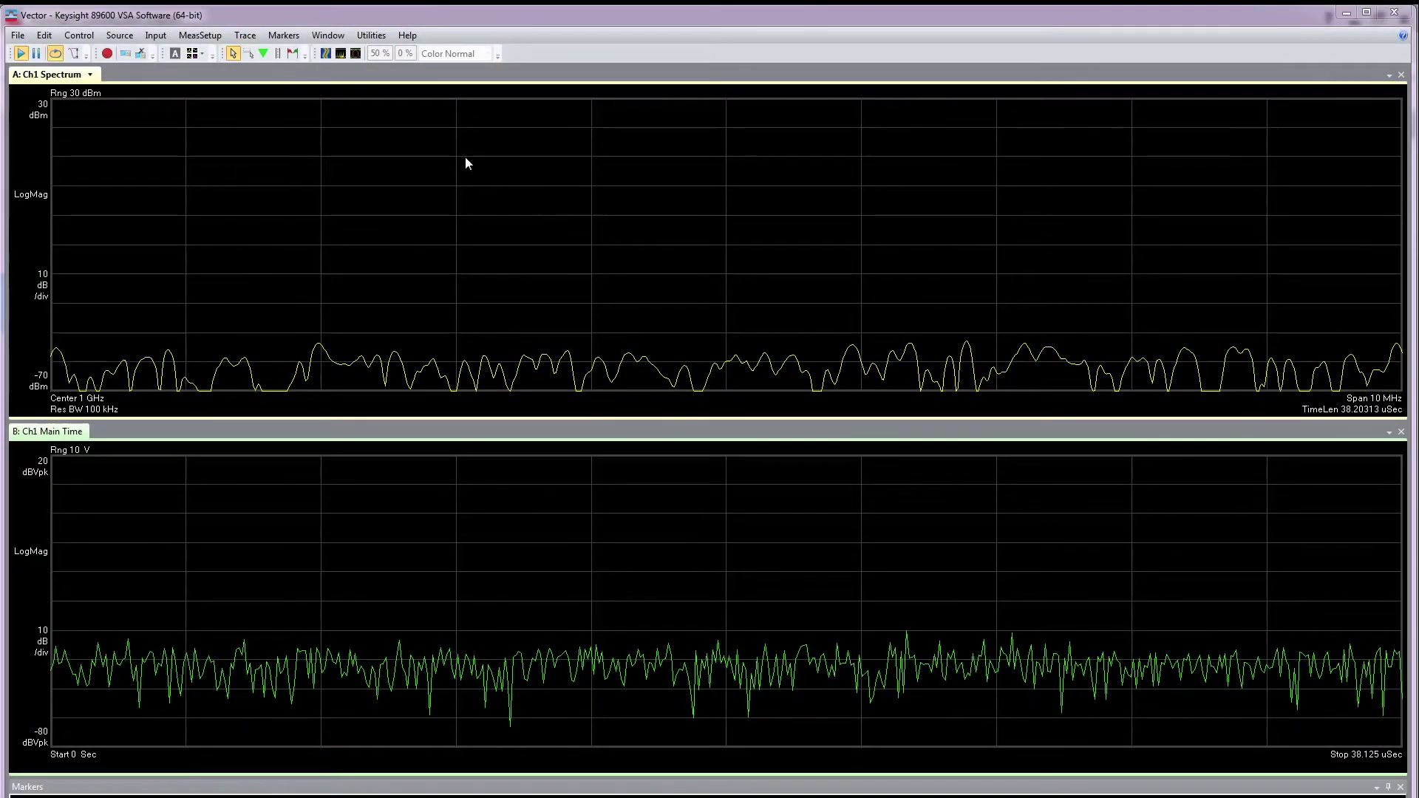
click(371, 36)
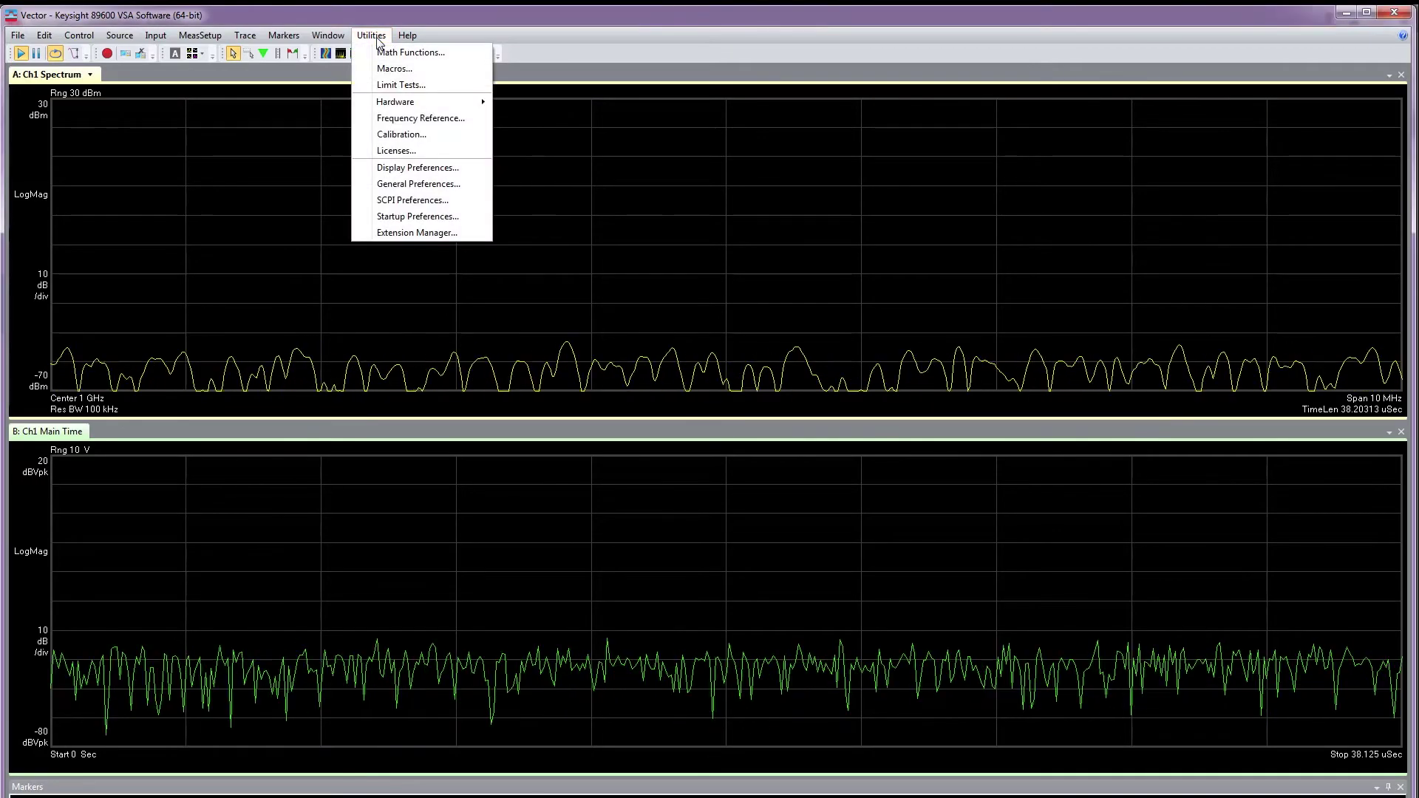
mouse_move(397, 102)
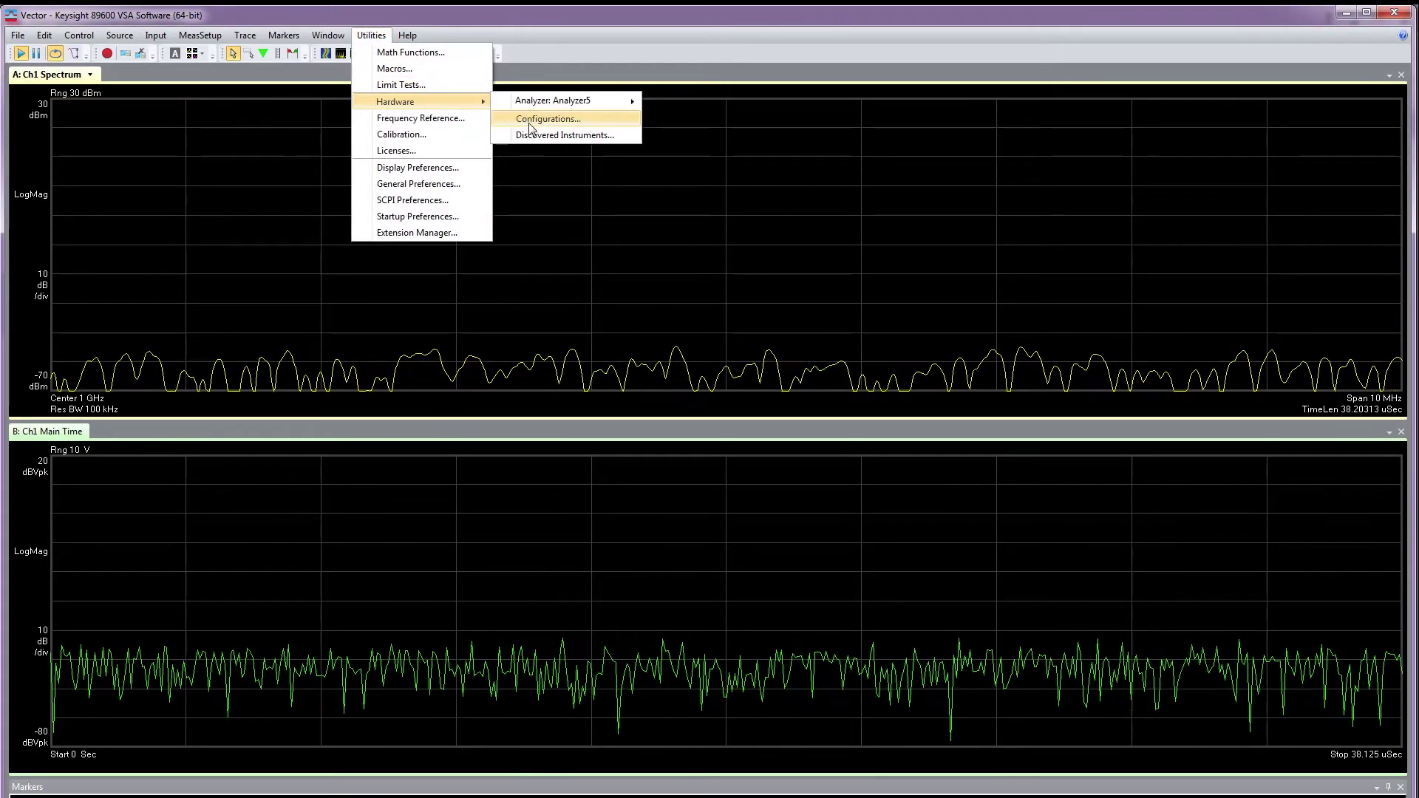
click(532, 135)
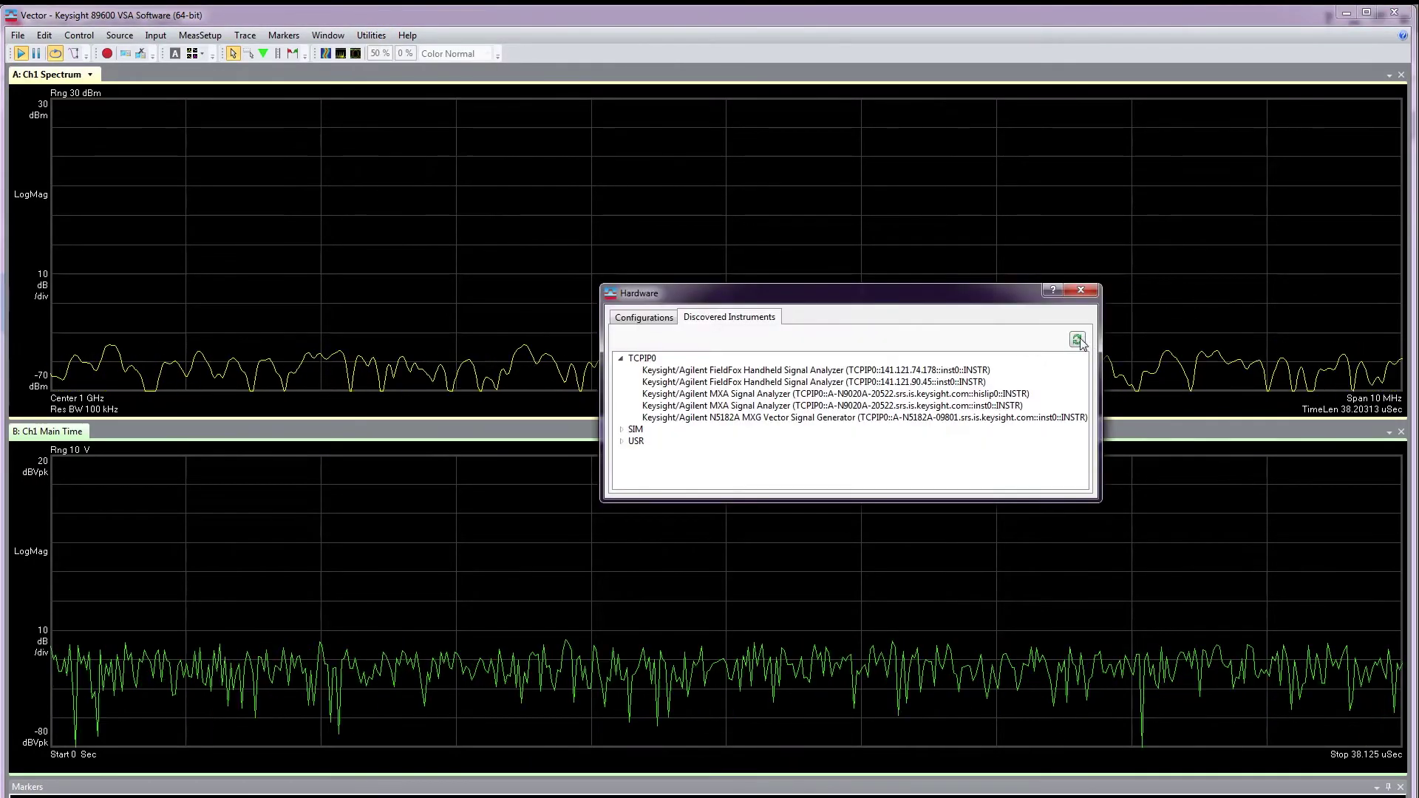
click(1078, 340)
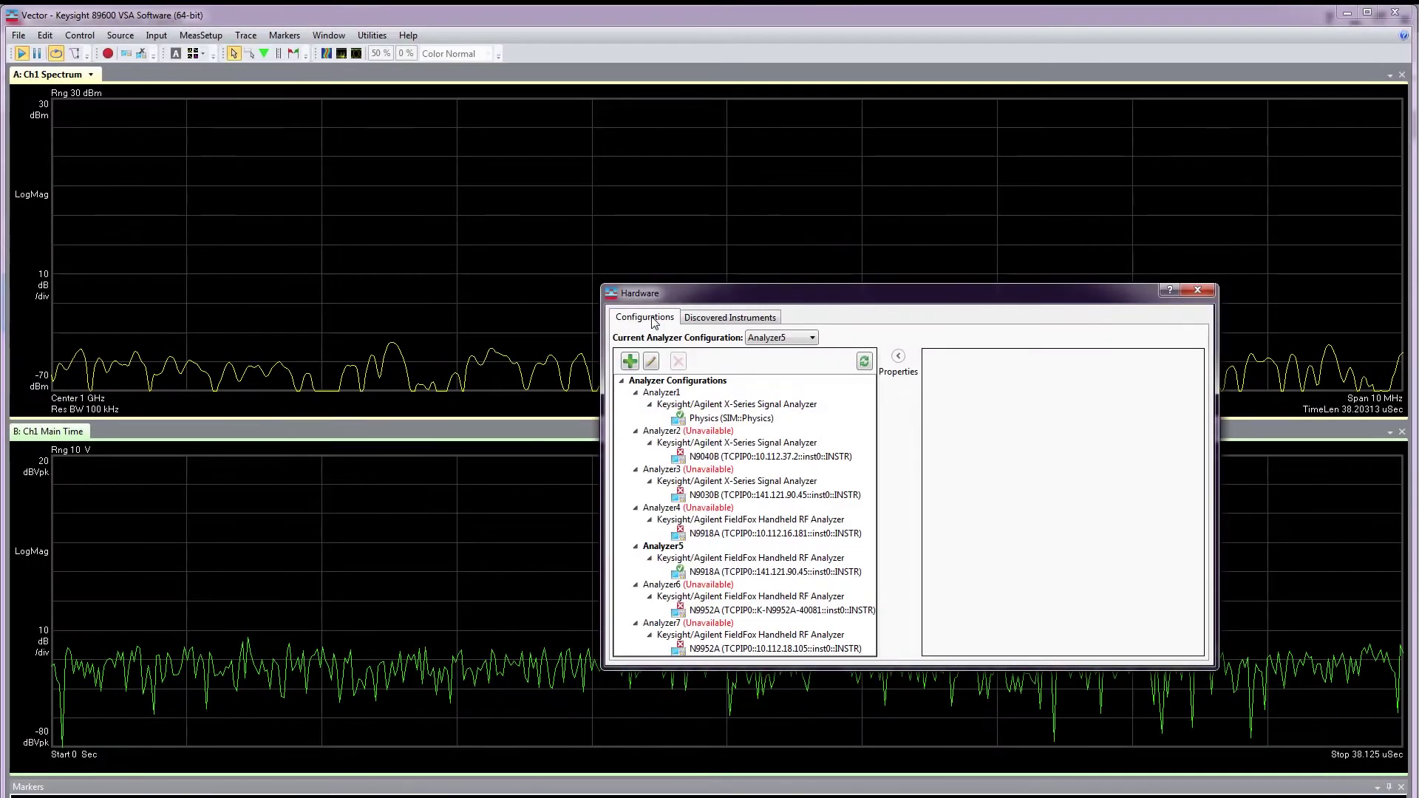
click(628, 362)
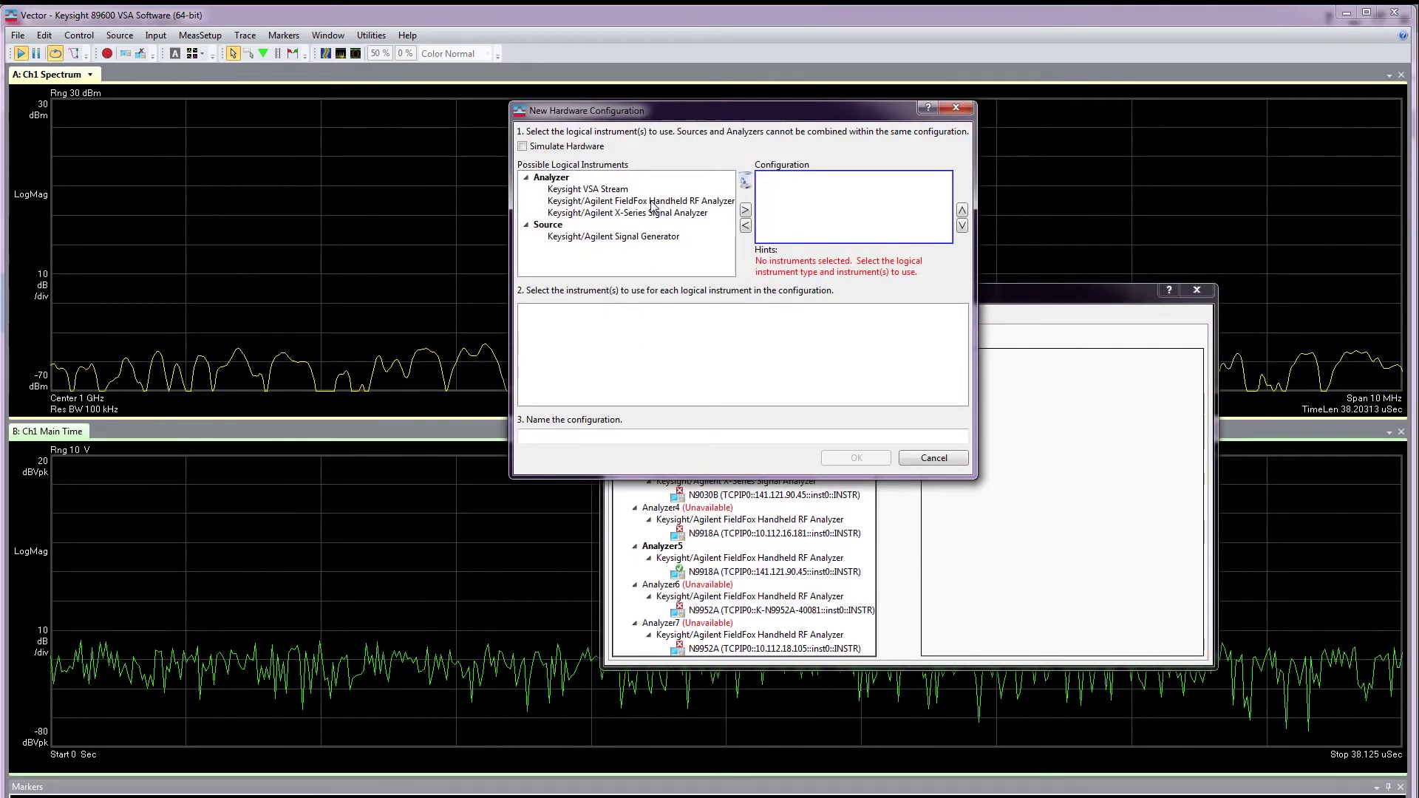
Step: Add the FieldFox Handheld RF Analyzer as Analyzer8 and select it as current analyzer
click(654, 203)
click(745, 210)
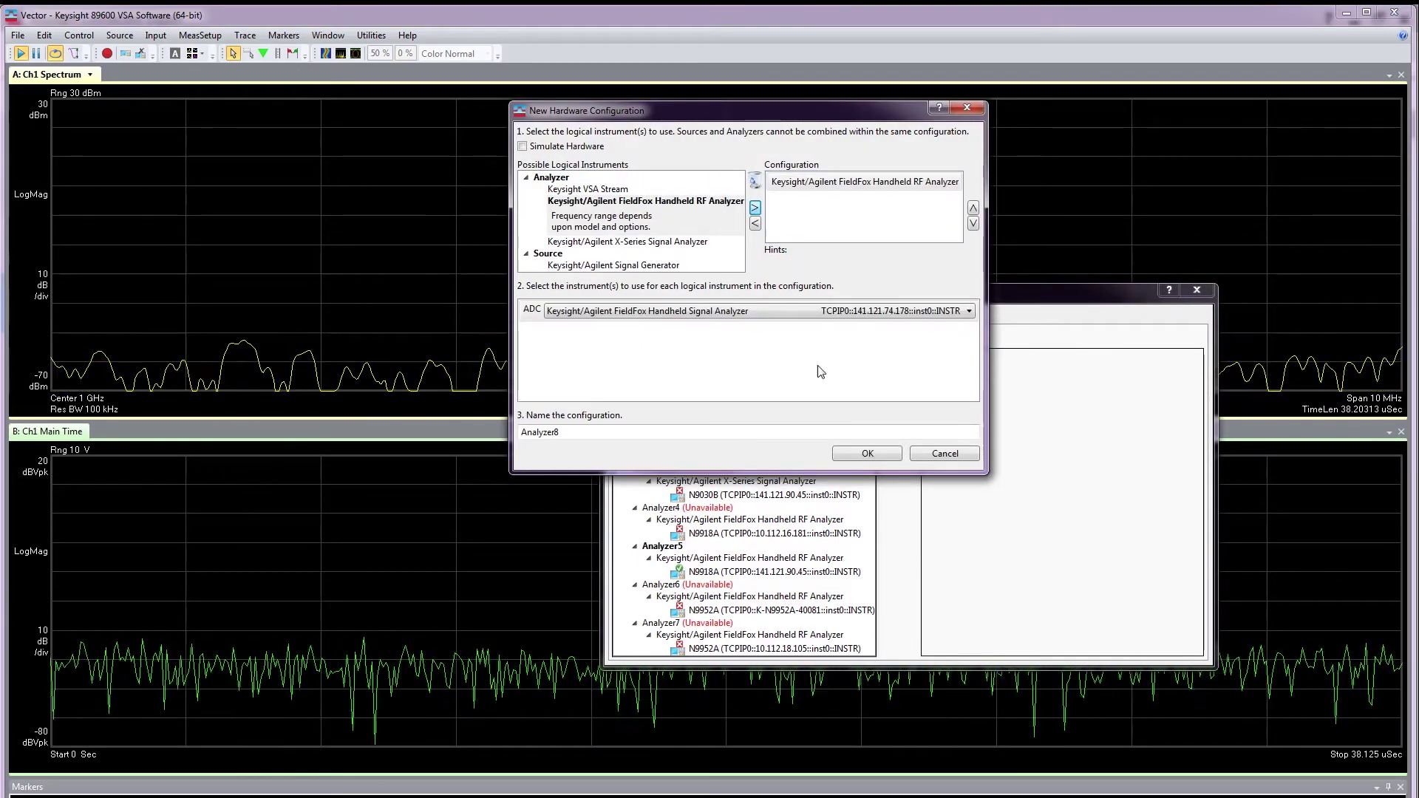
click(869, 453)
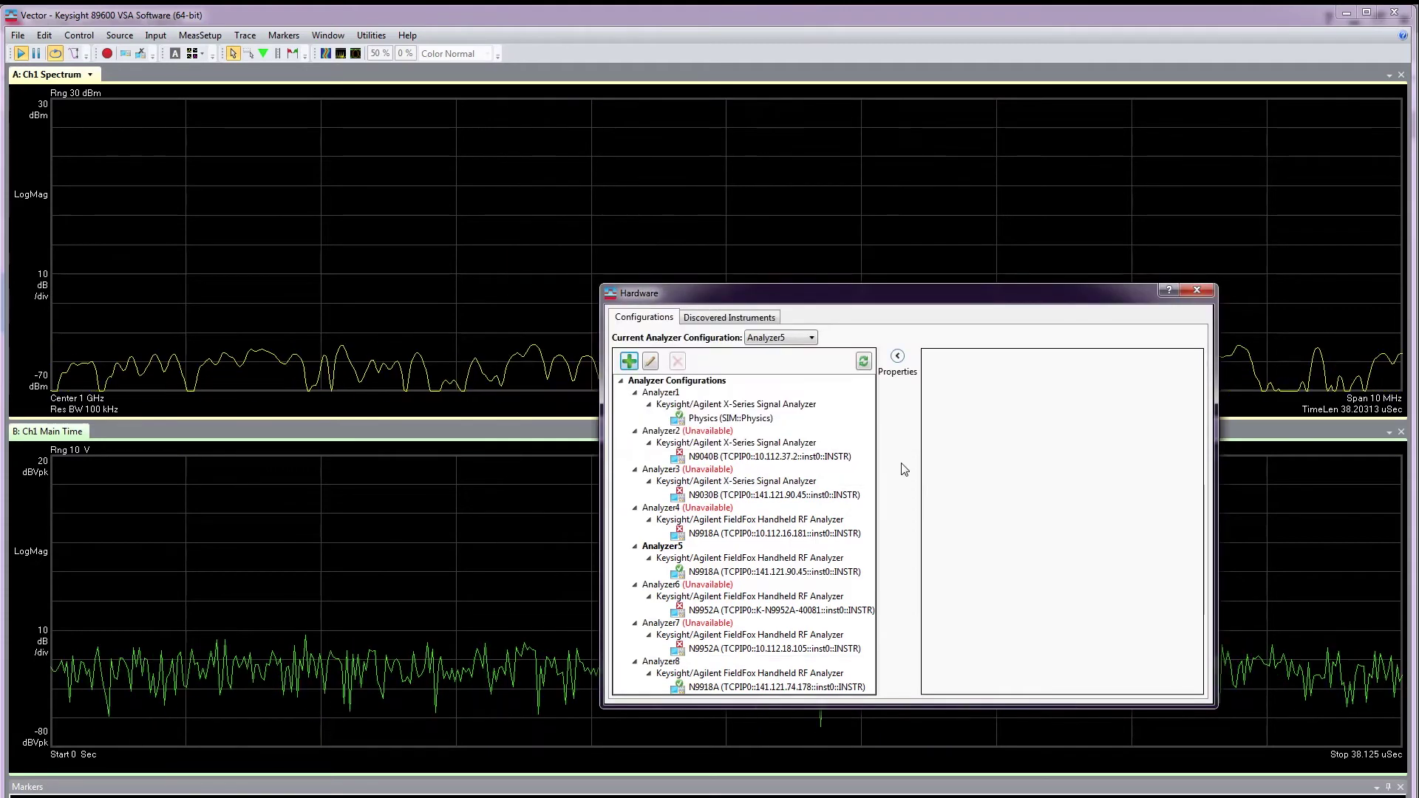
click(813, 341)
click(771, 377)
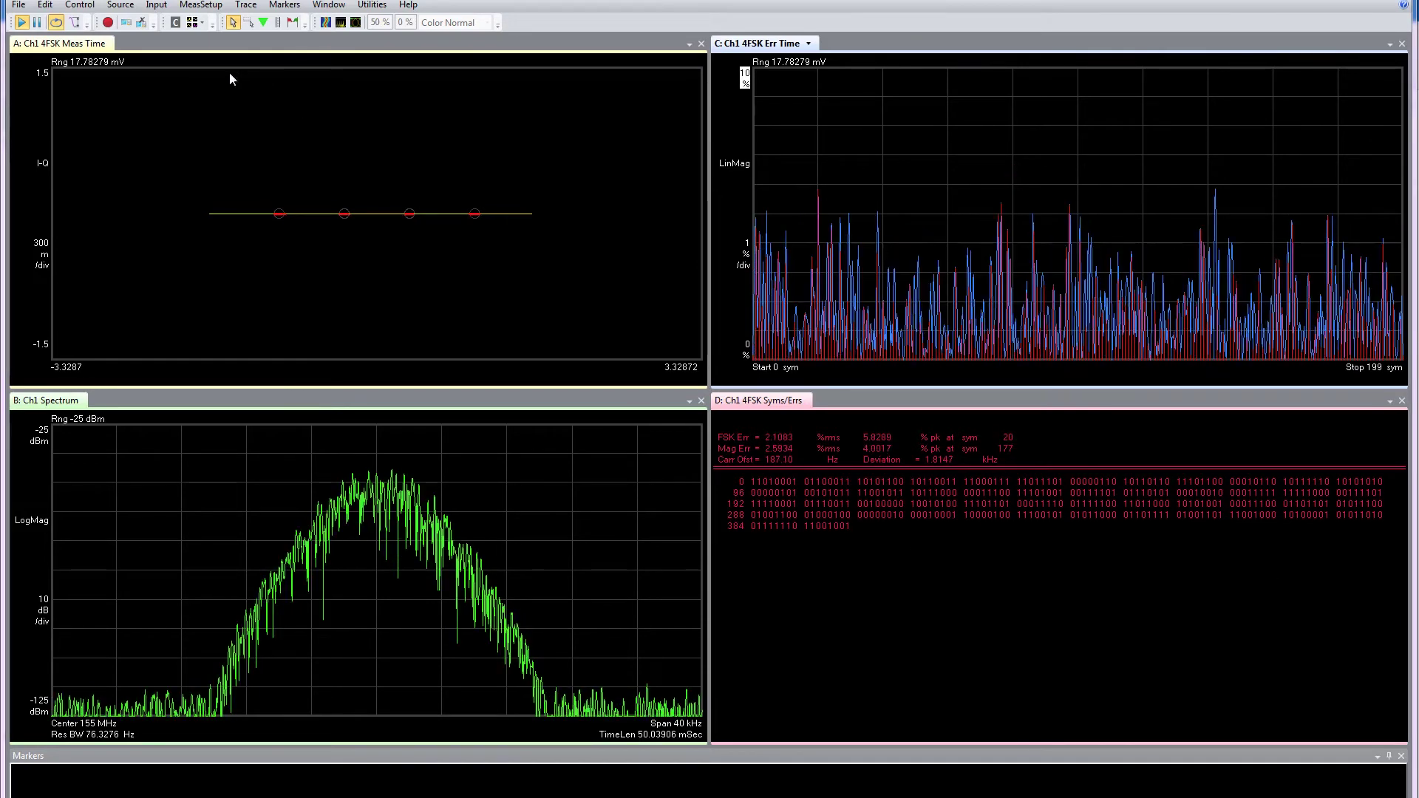
Step: Bring up MeasSetup measurement type options, with General Purpose Digital Demod as current
click(221, 6)
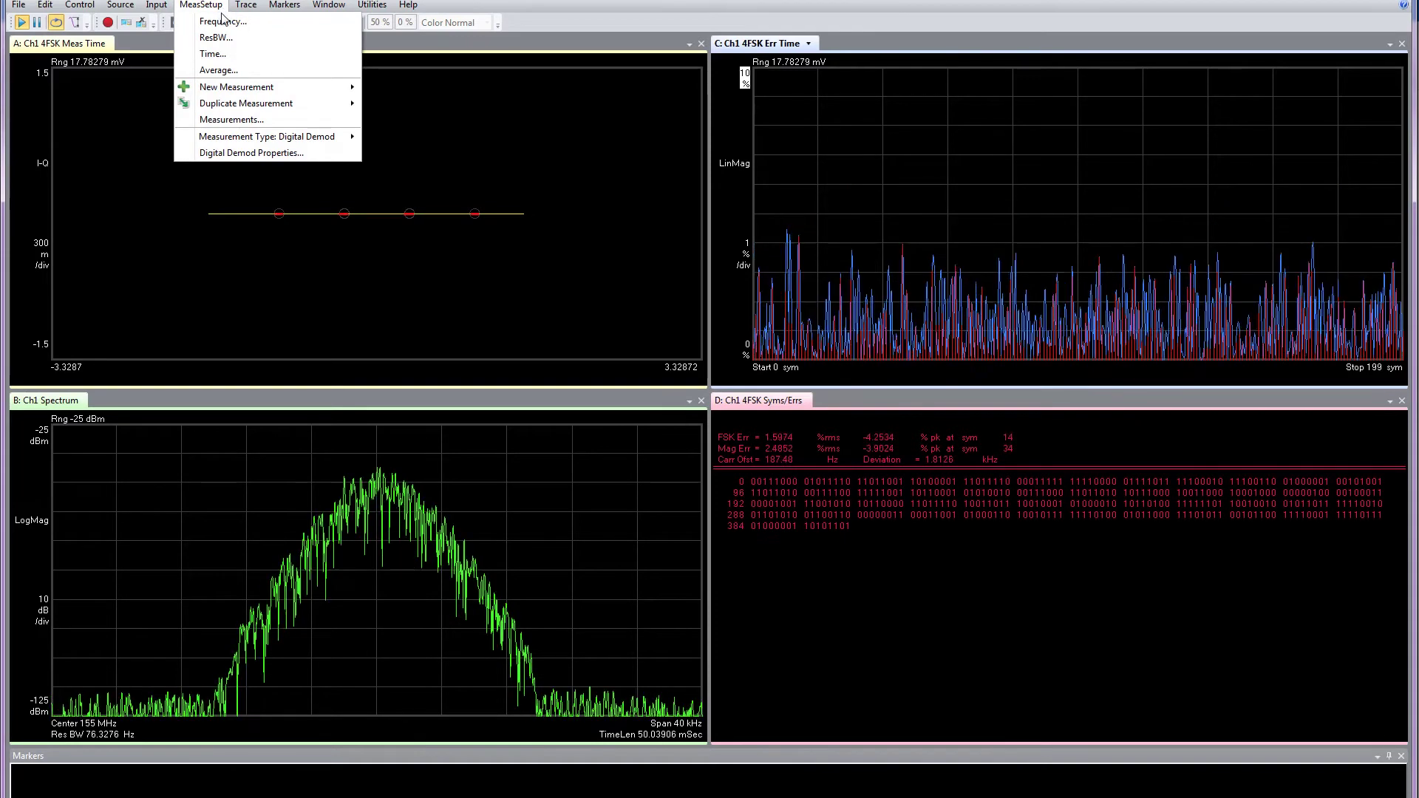
mouse_move(266, 137)
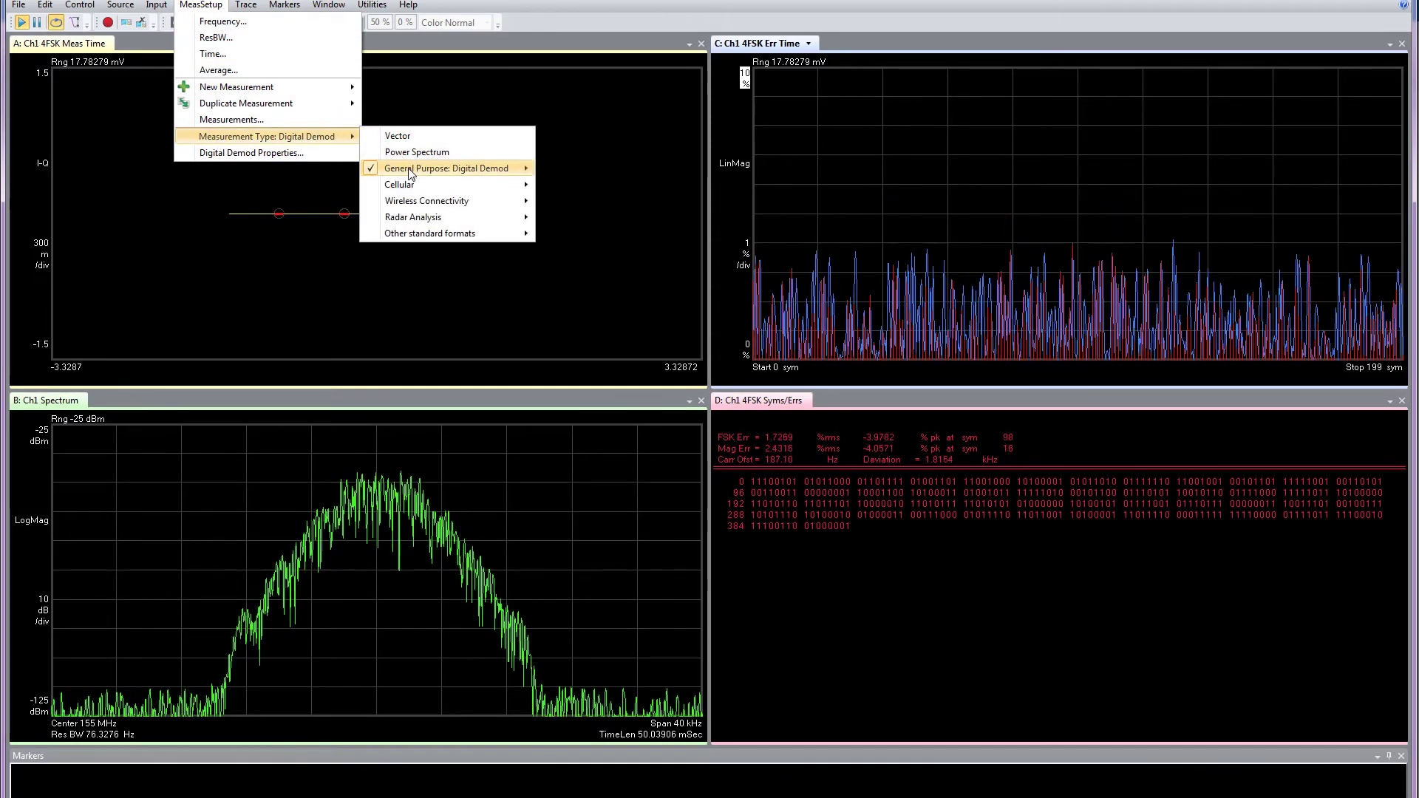
mouse_move(445, 168)
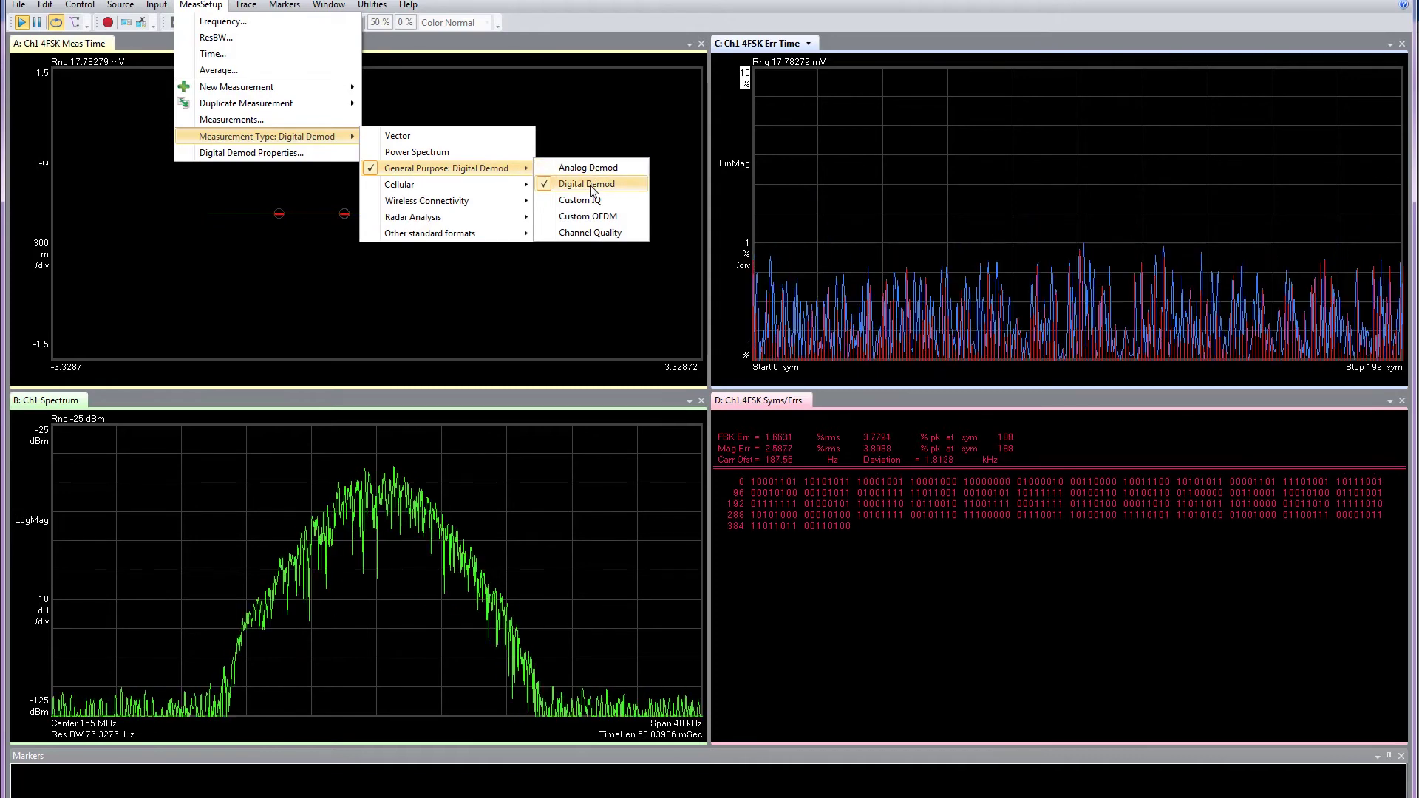
Step: Apply the Other > APCO-25 standard preset in Digital Demod Properties
click(591, 125)
click(197, 6)
click(222, 244)
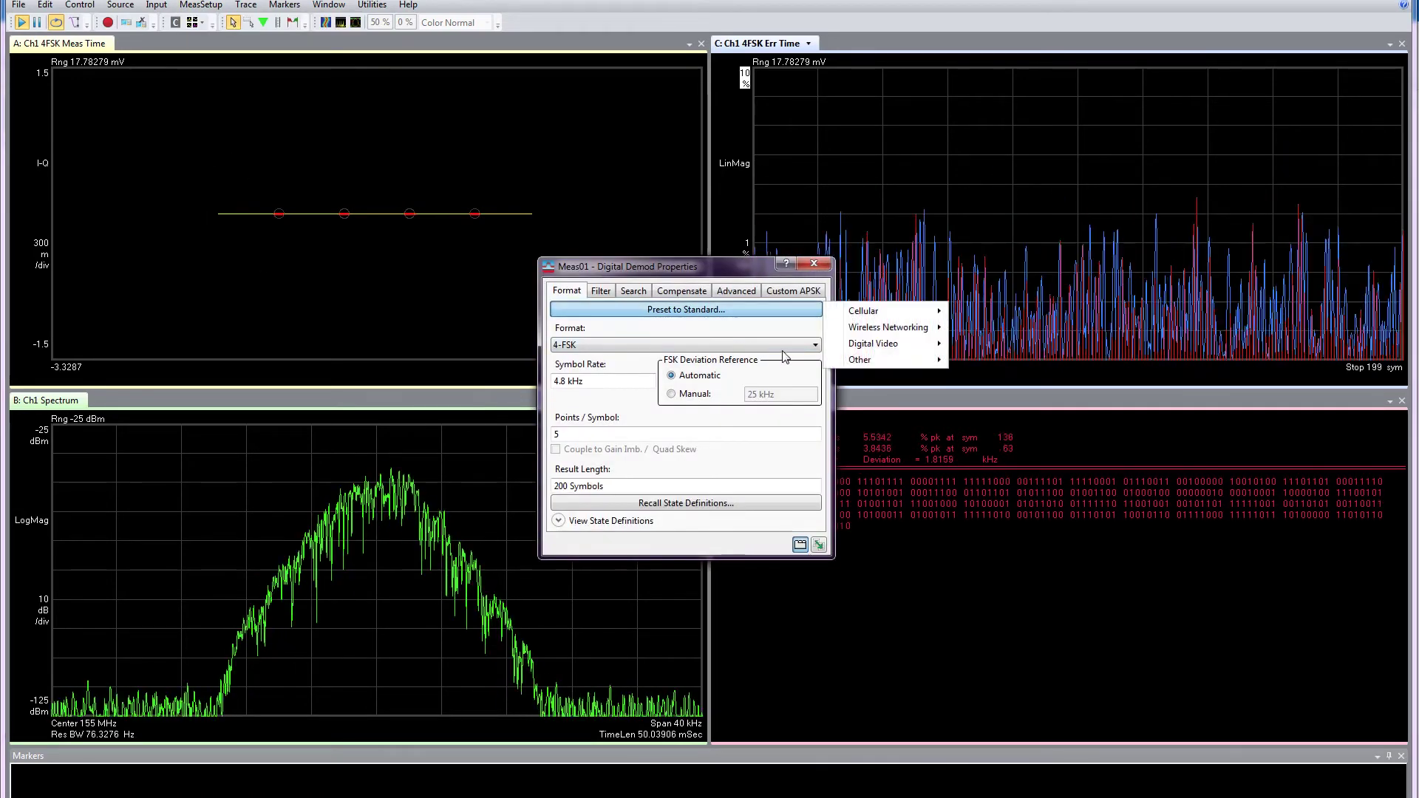
mouse_move(860, 360)
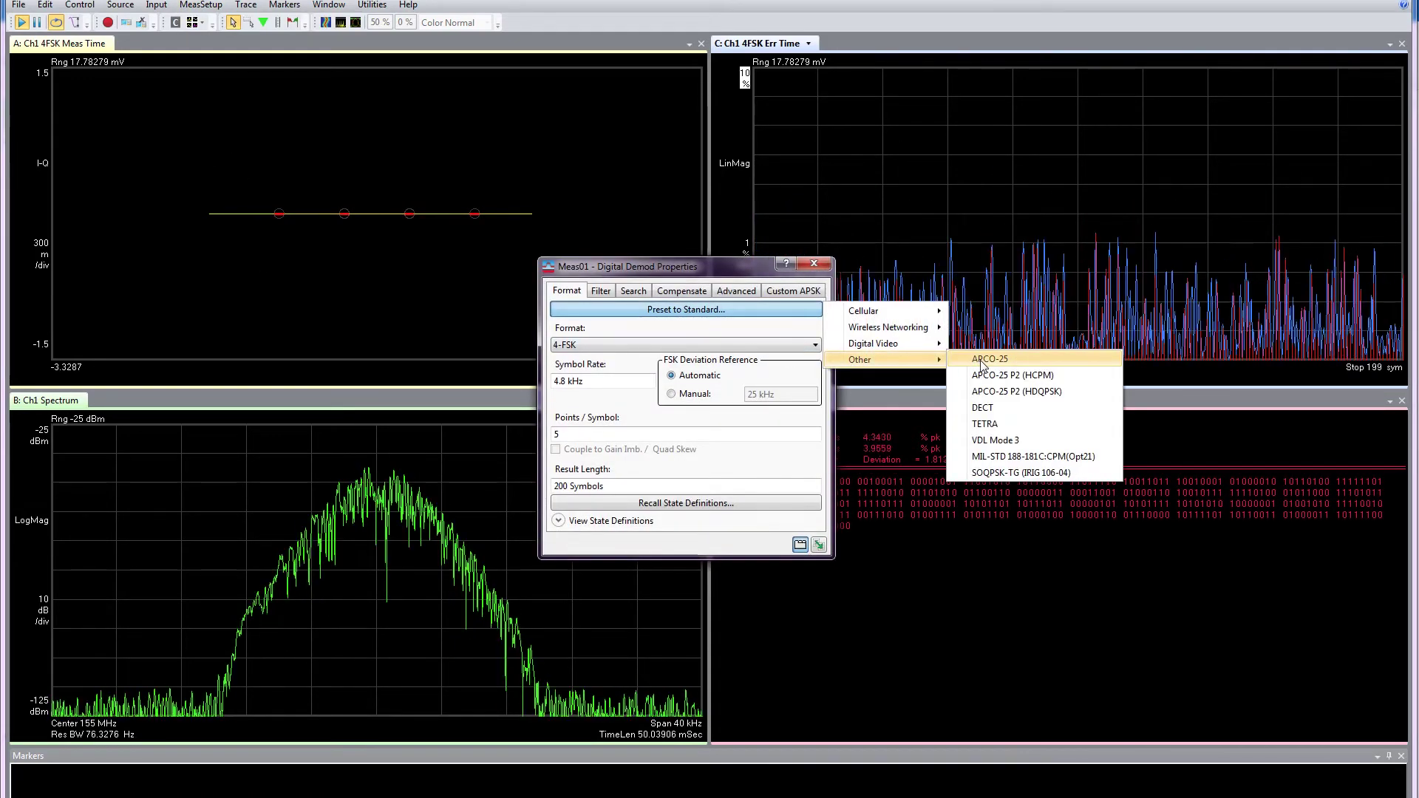
click(982, 361)
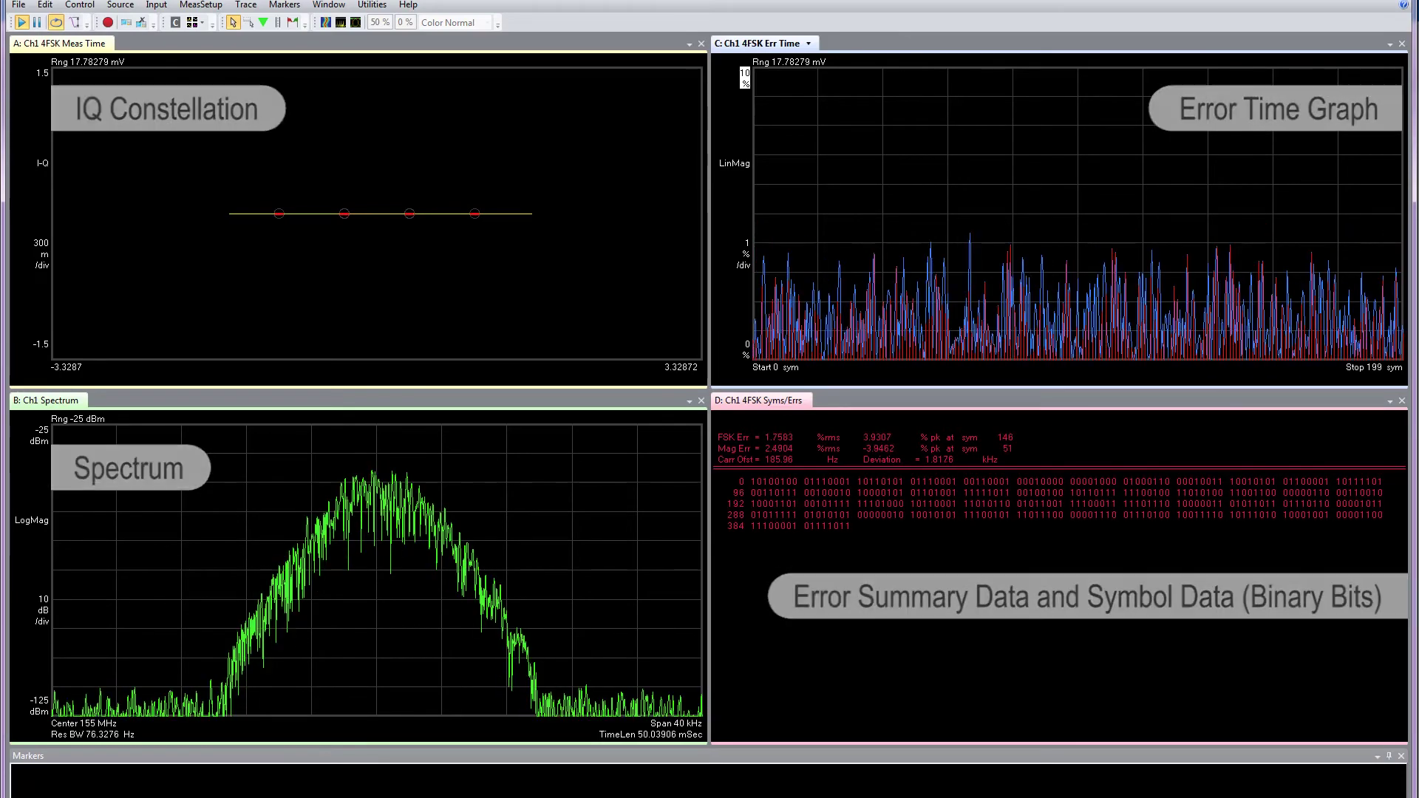
Step: Recall the demo LTE_FDD_DL_5MHz_v860.htm from the LTE demo folder
click(19, 5)
mouse_move(44, 21)
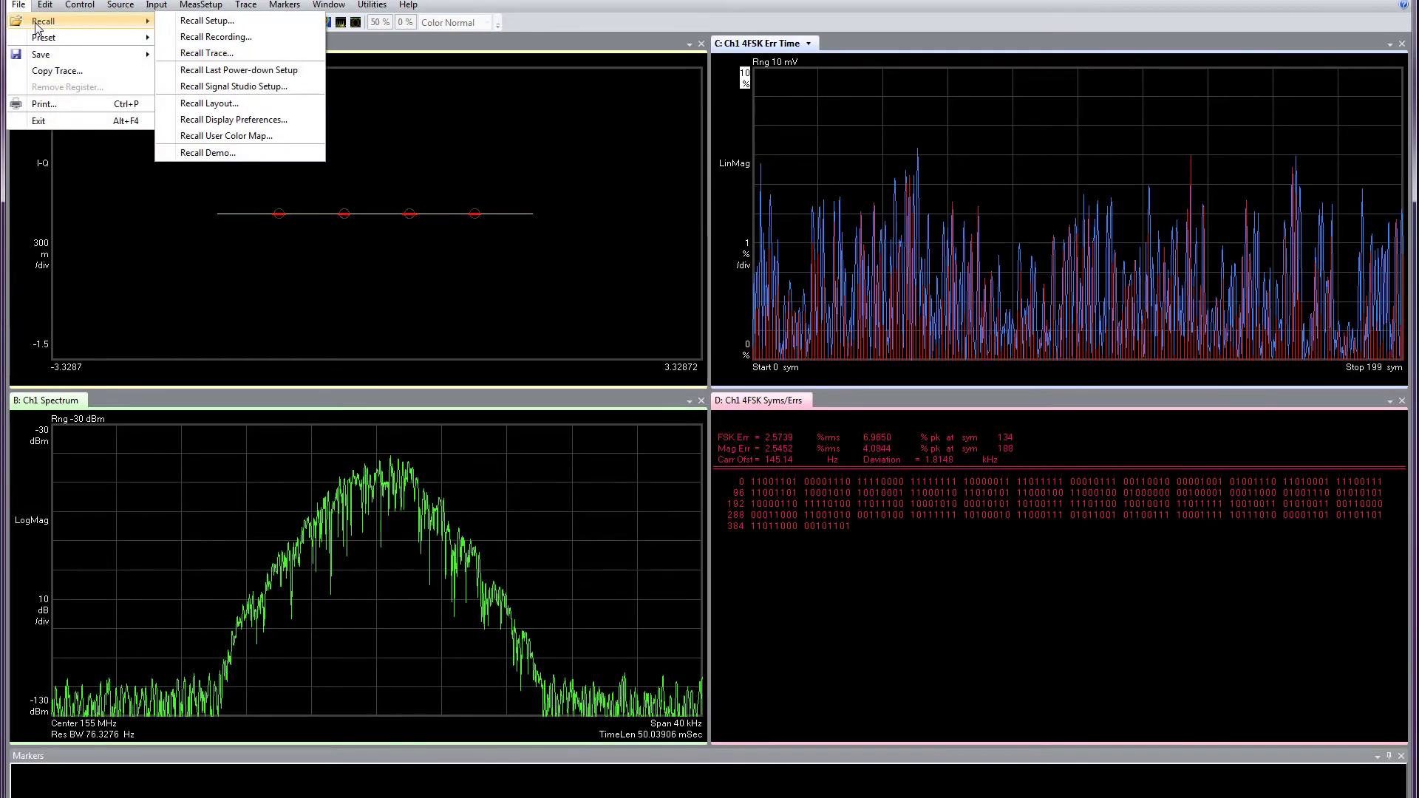
click(221, 153)
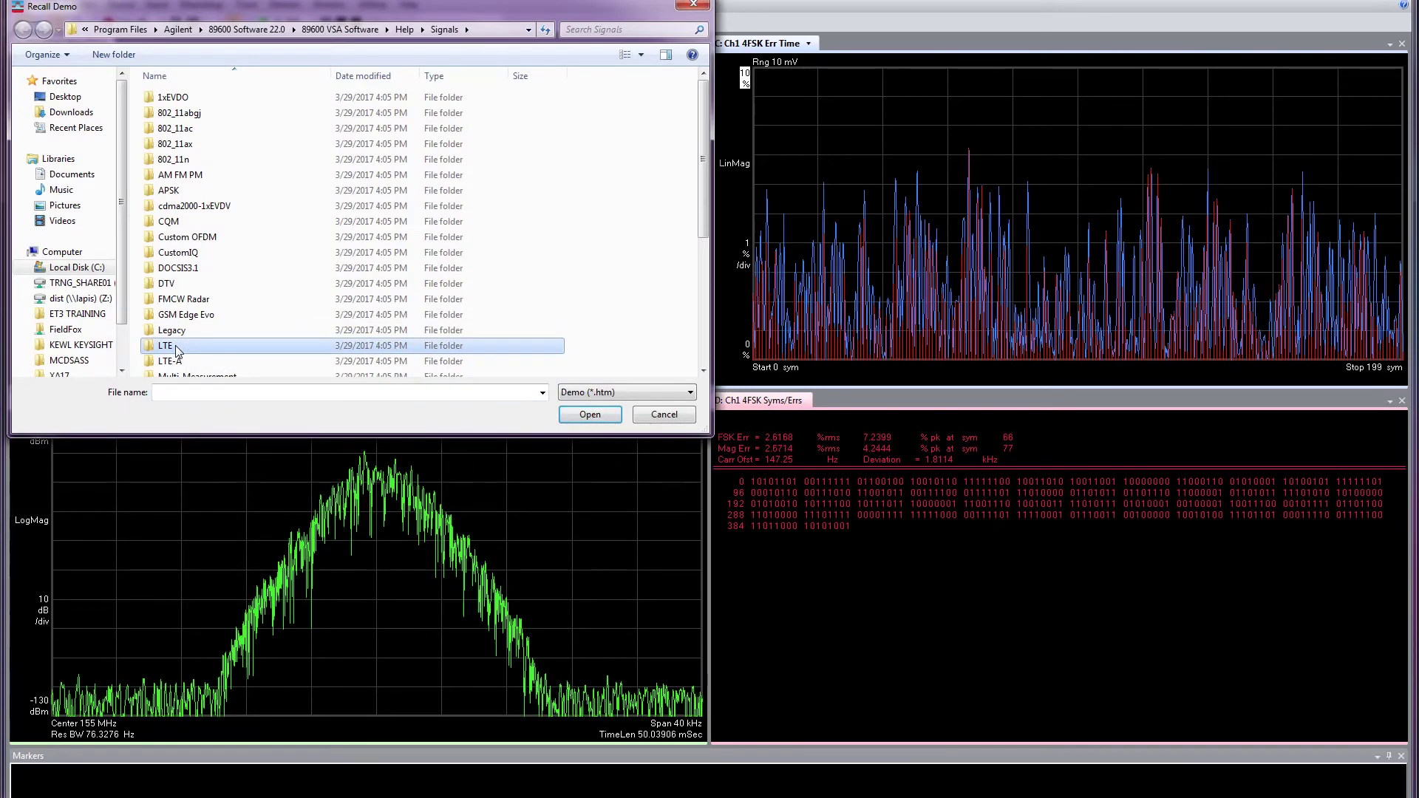
double_click(172, 347)
click(228, 144)
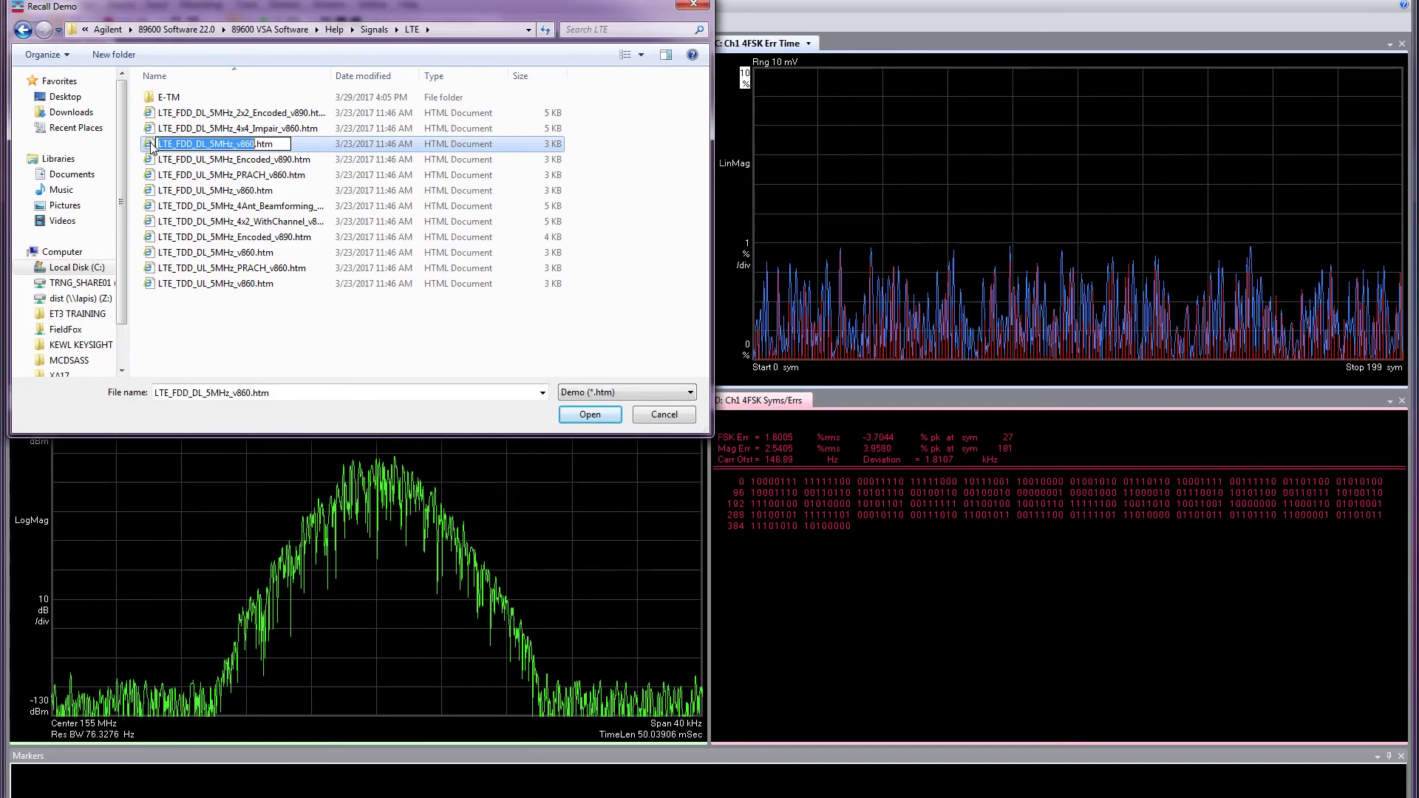
key(Return)
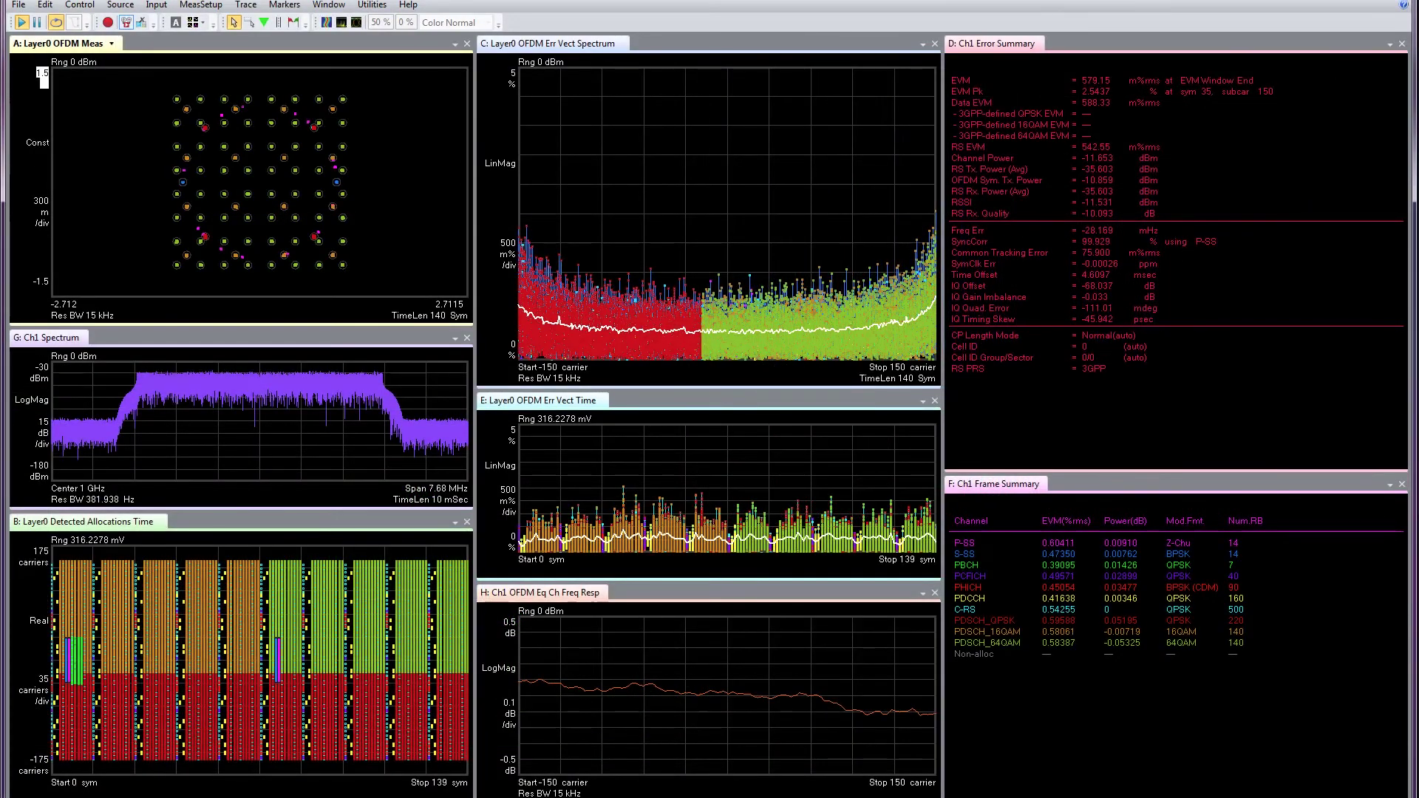